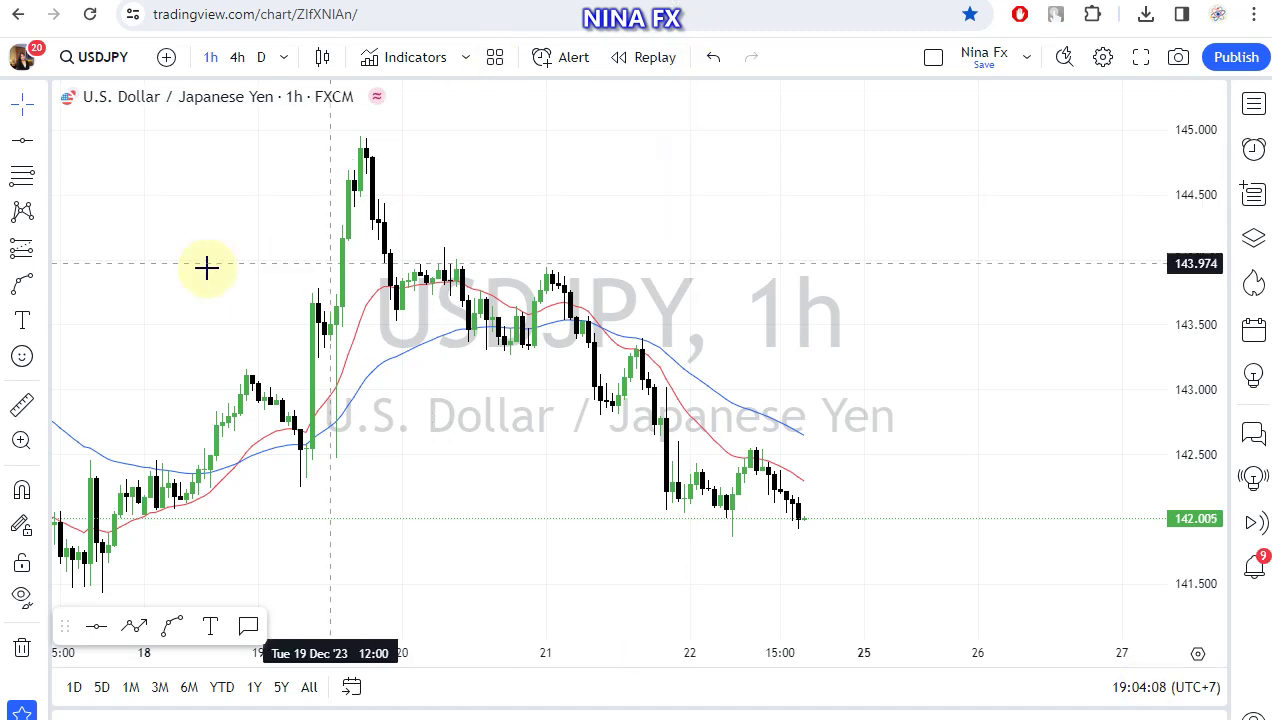
# Step: Add a horizontal line and set its price to 143.000
pyautogui.click(22, 140)
pyautogui.click(158, 272)
pyautogui.doubleClick(159, 274)
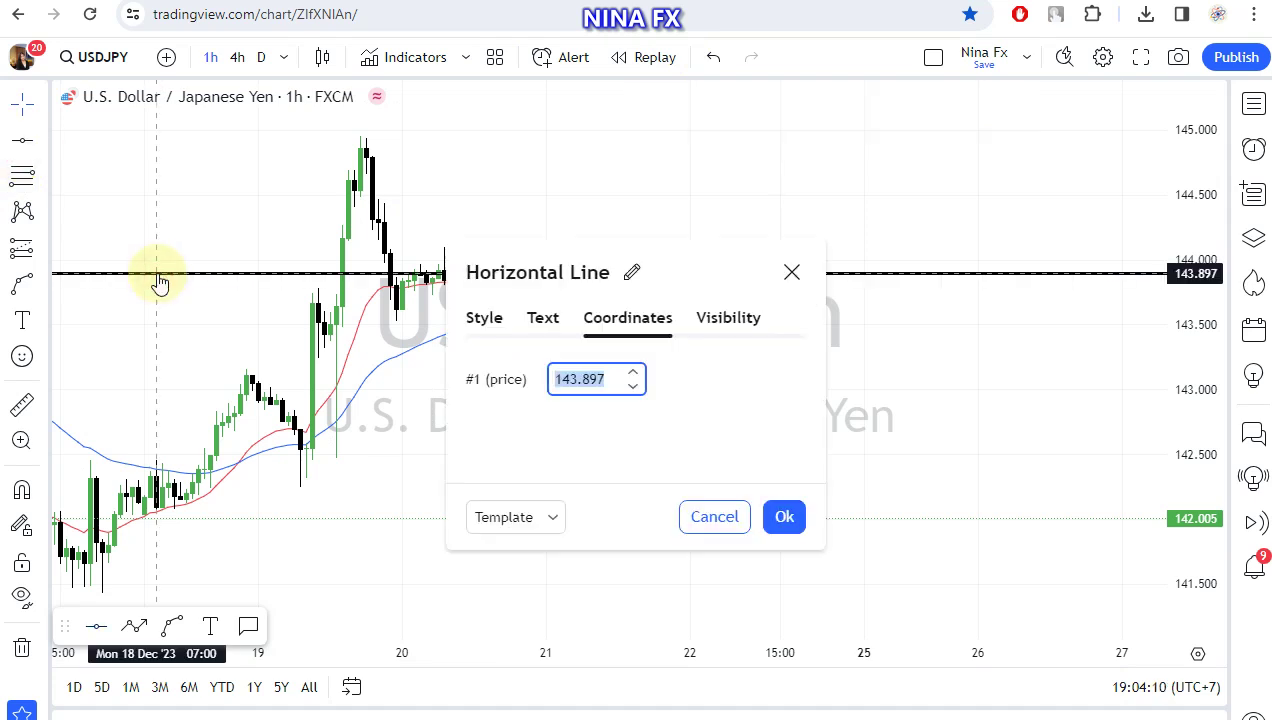
pyautogui.write('143.')
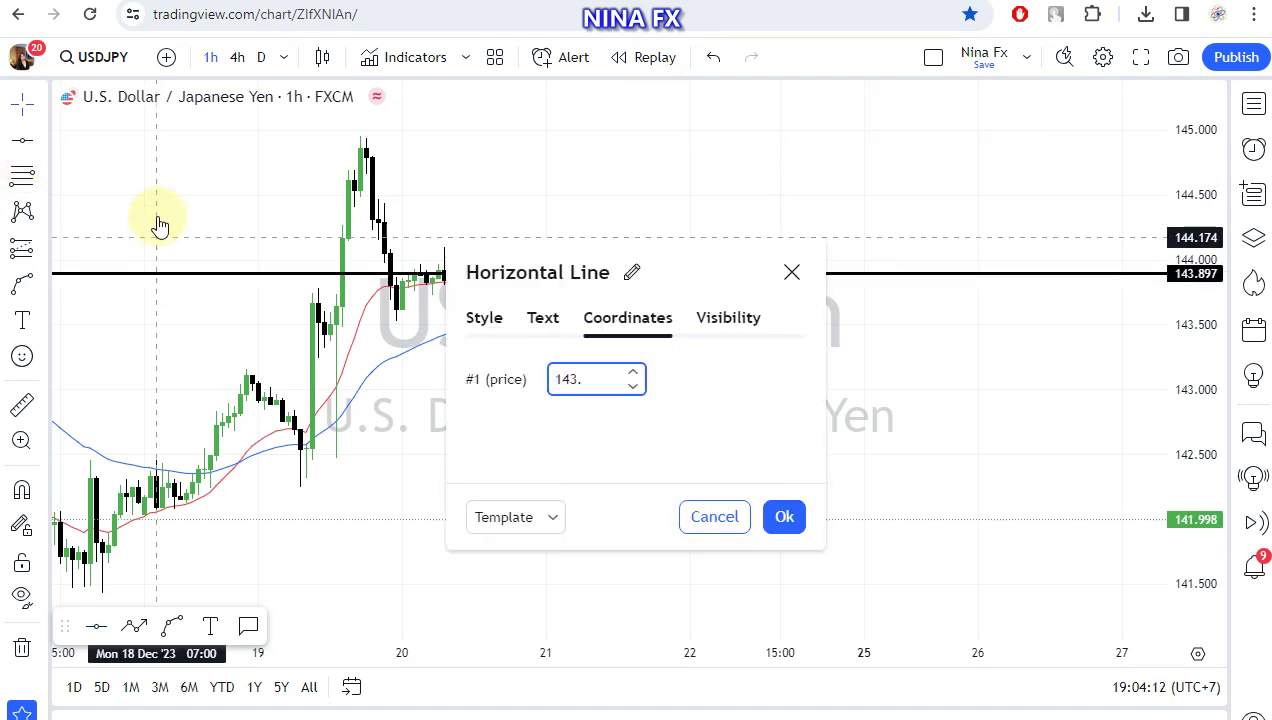
pyautogui.press('Return')
# Step: Add a second horizontal line at 141.100 and nudge the chart view left
pyautogui.click(22, 140)
pyautogui.click(143, 217)
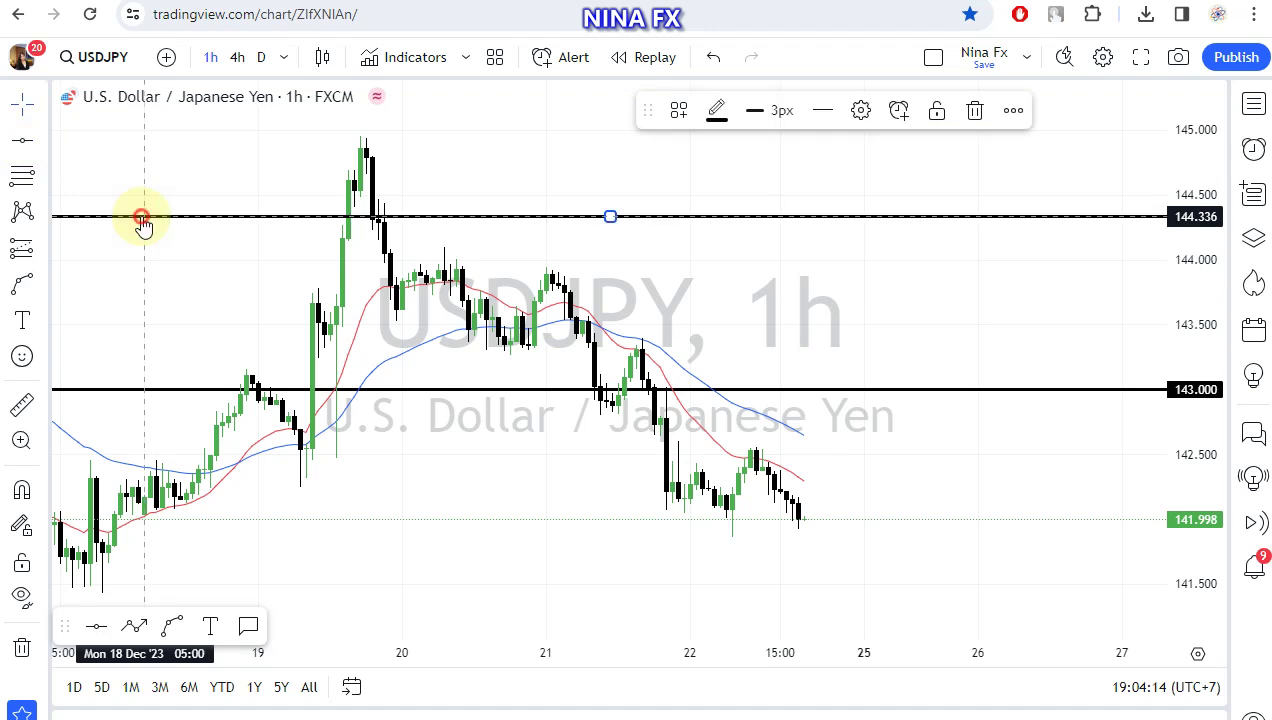
pyautogui.doubleClick(143, 217)
pyautogui.write('141.1')
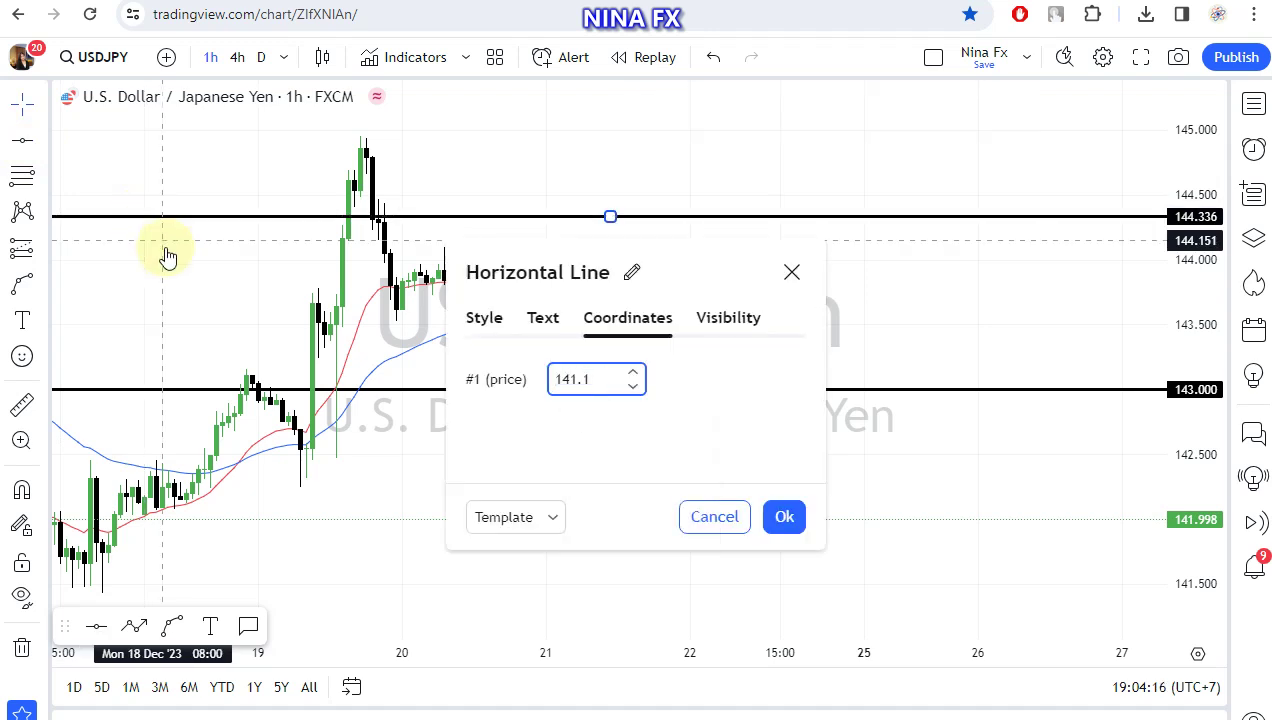
pyautogui.press('Return')
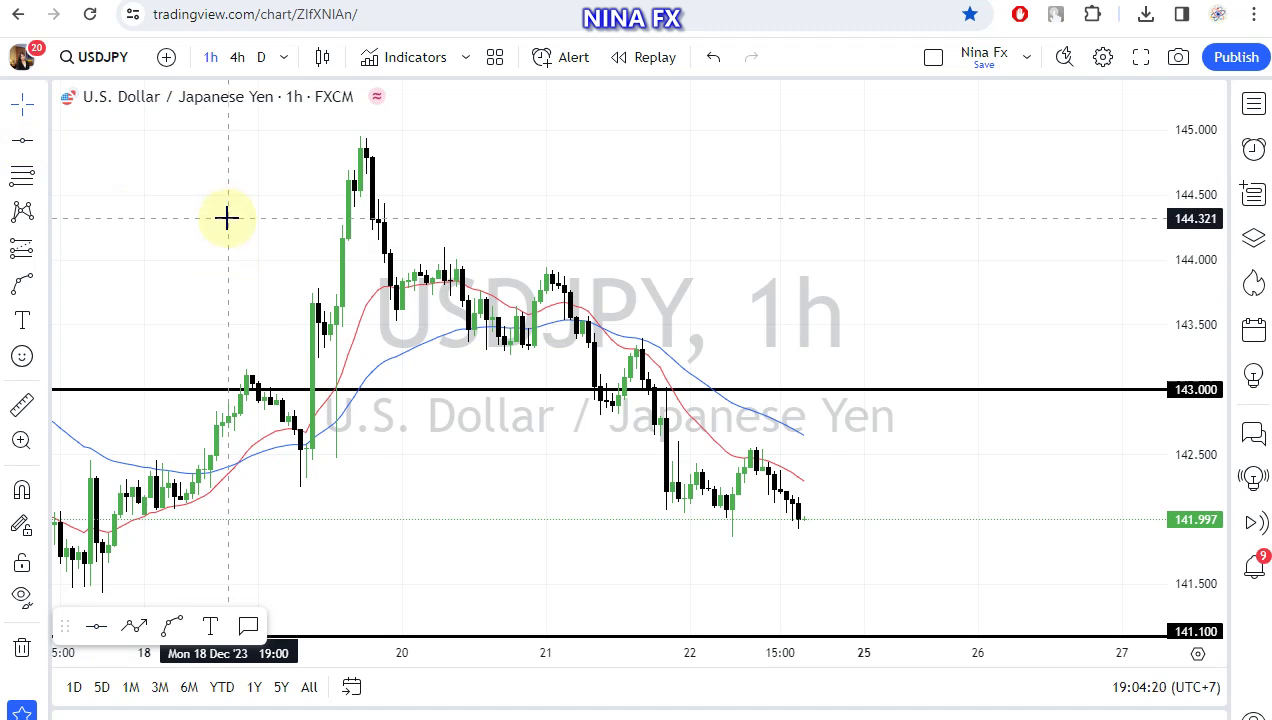
pyautogui.click(221, 198)
pyautogui.click(655, 216)
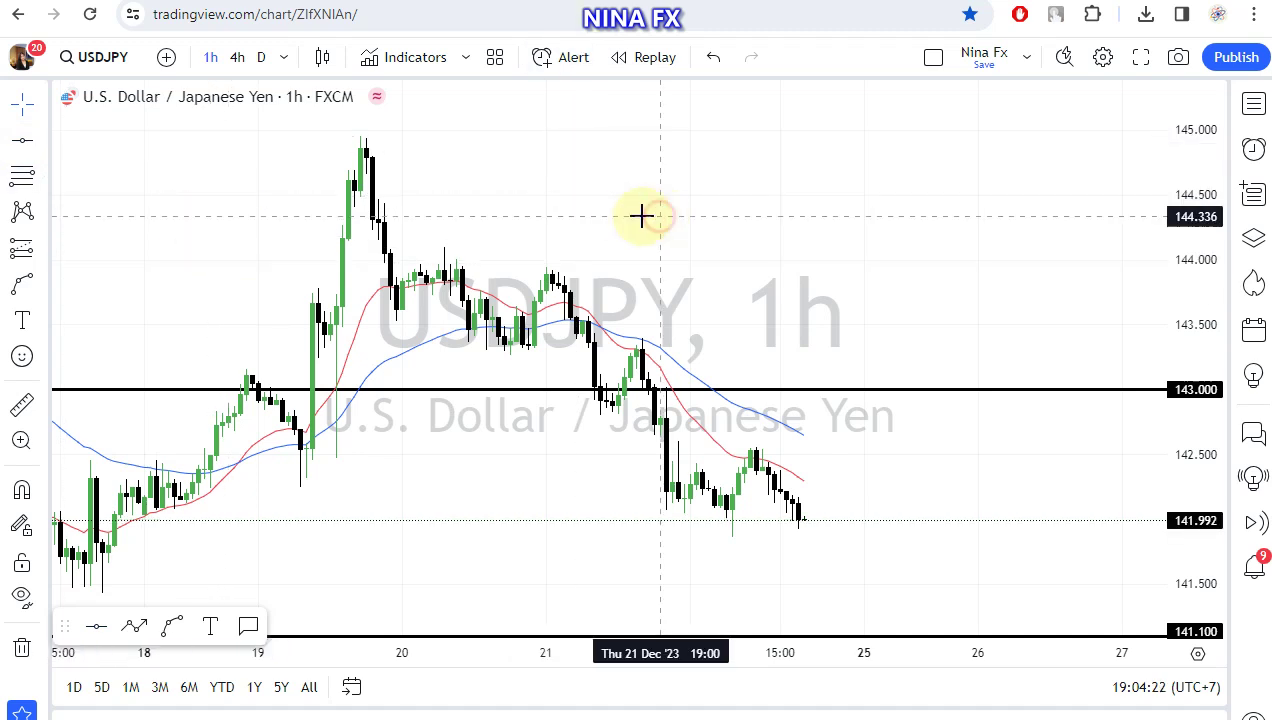
pyautogui.moveTo(641, 216); pyautogui.dragTo(625, 213)
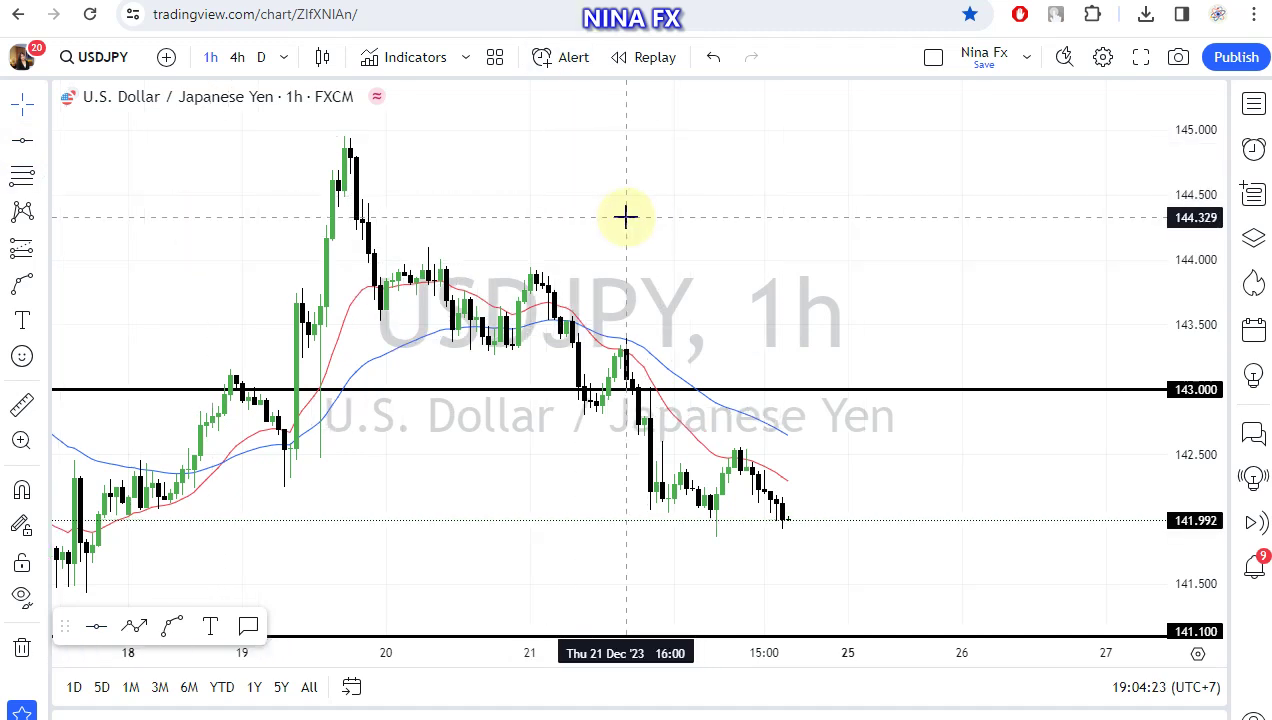
# Step: Draw a path arrow from the last candle: dip, peak near 142.7, end on 141.100
pyautogui.click(12, 295)
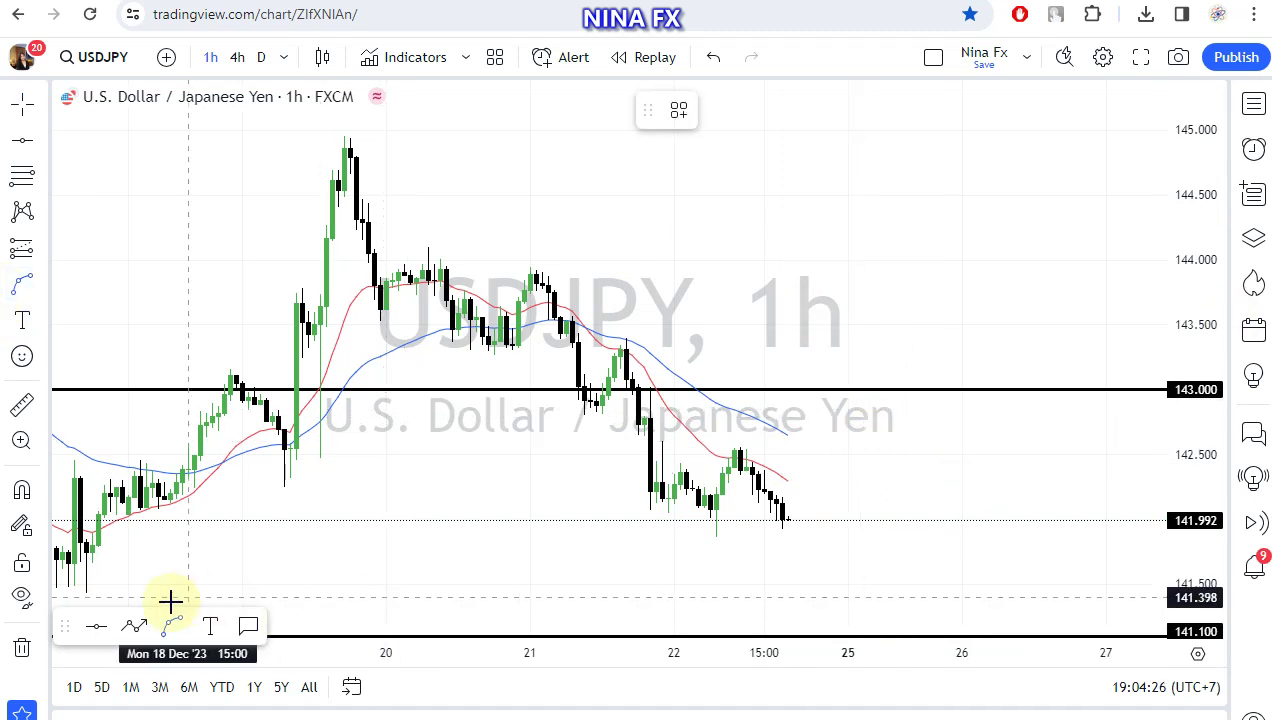
pyautogui.click(127, 634)
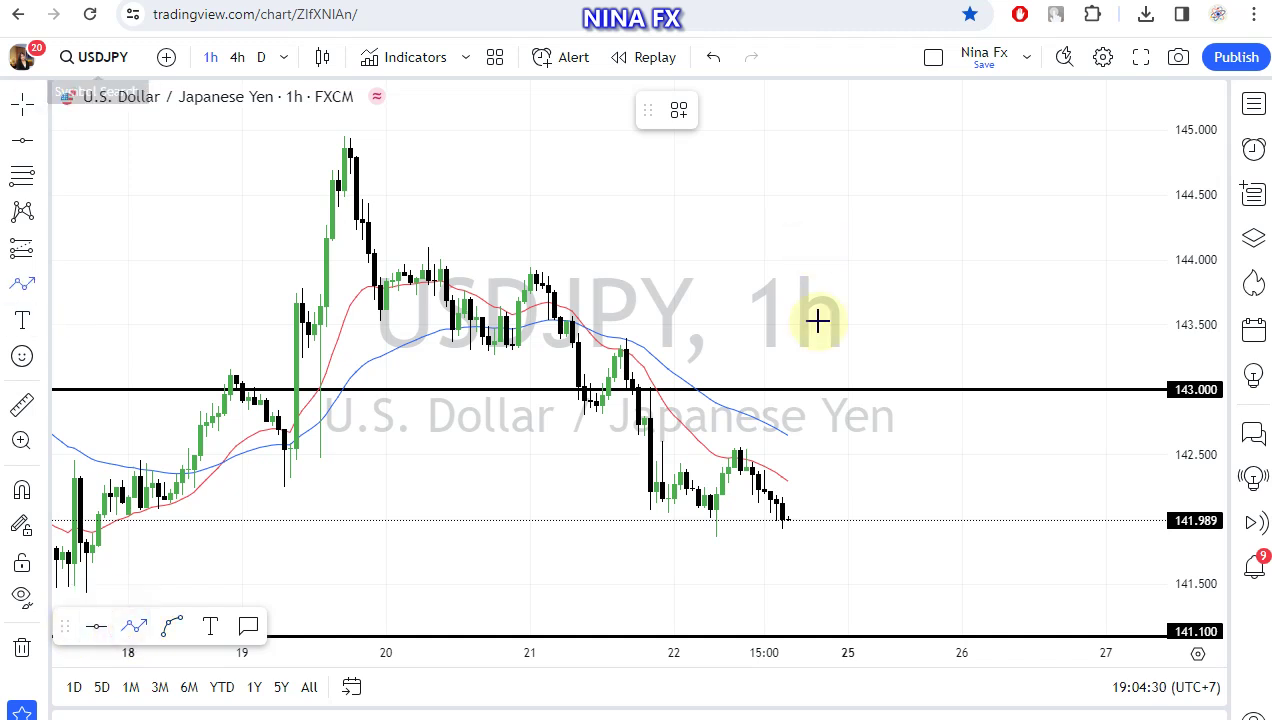
pyautogui.click(818, 487)
pyautogui.click(860, 546)
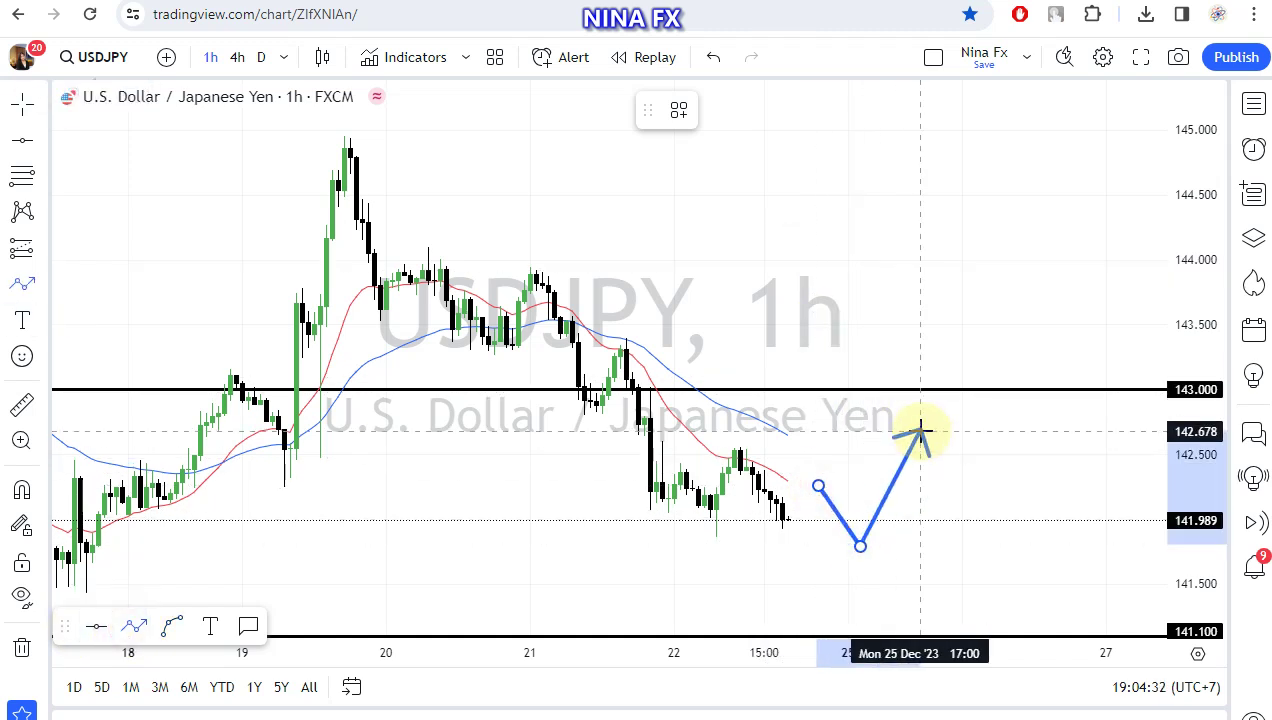
pyautogui.click(920, 421)
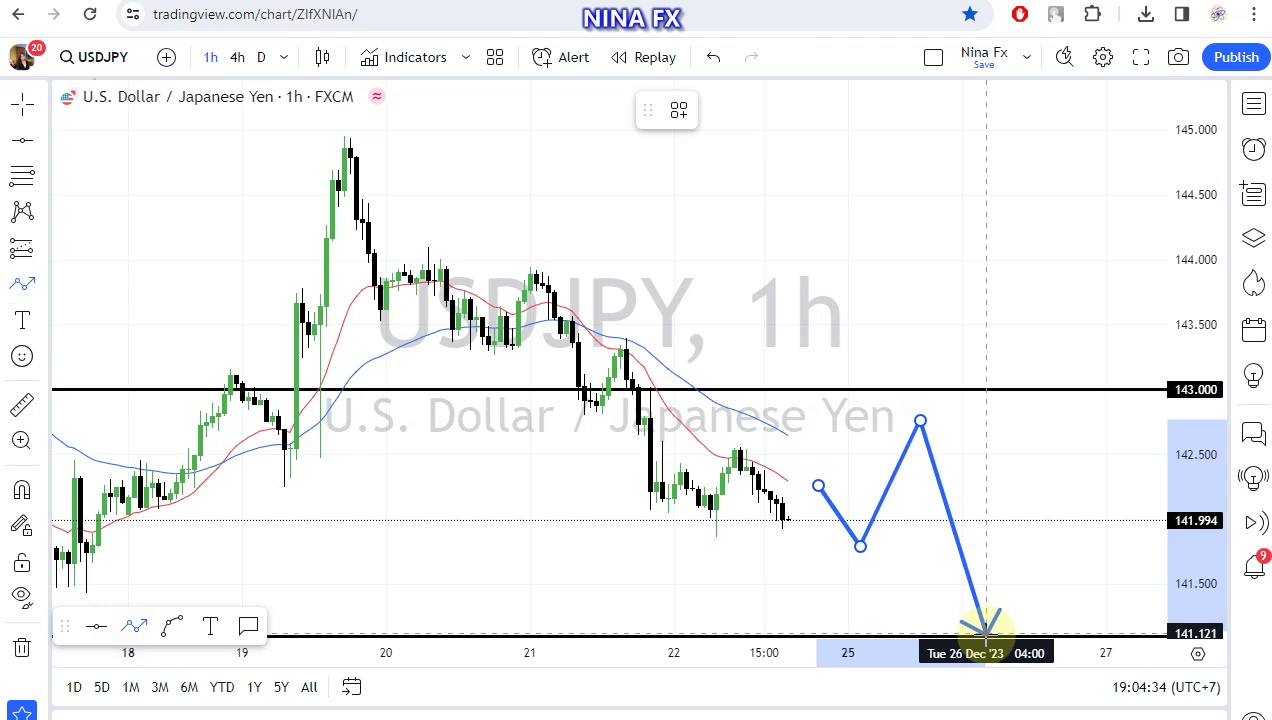
pyautogui.doubleClick(986, 632)
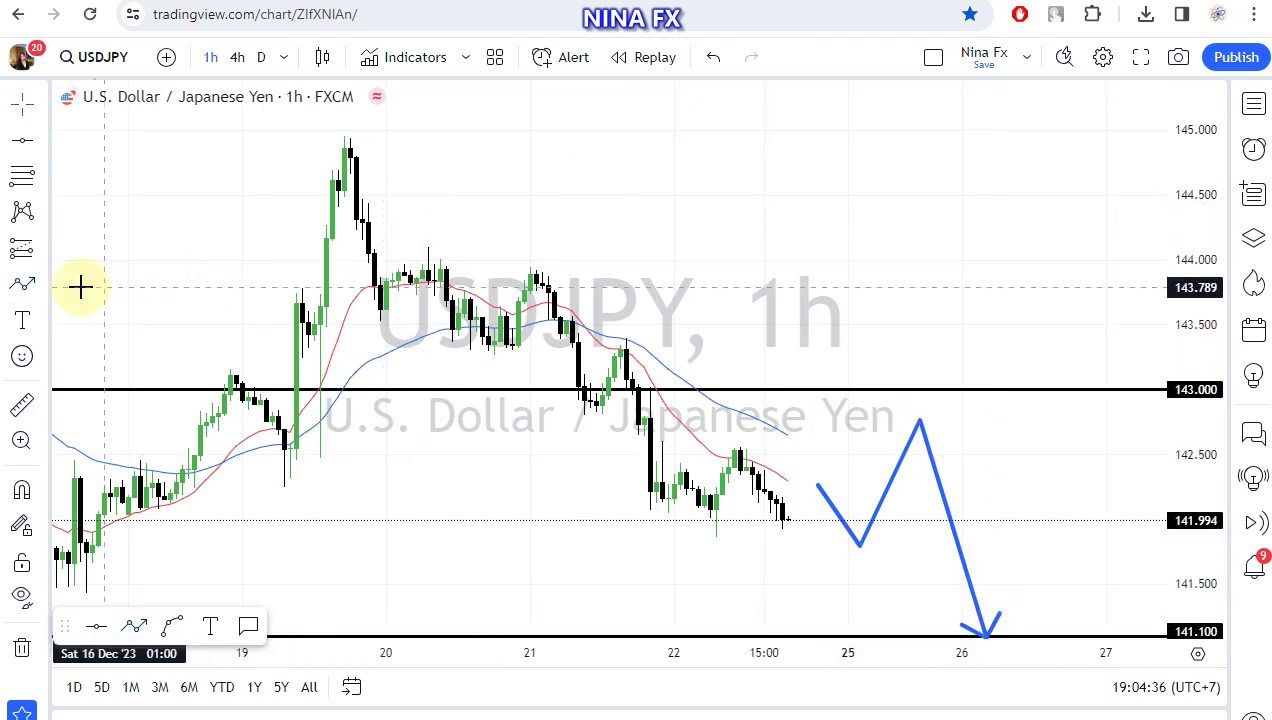
pyautogui.click(22, 320)
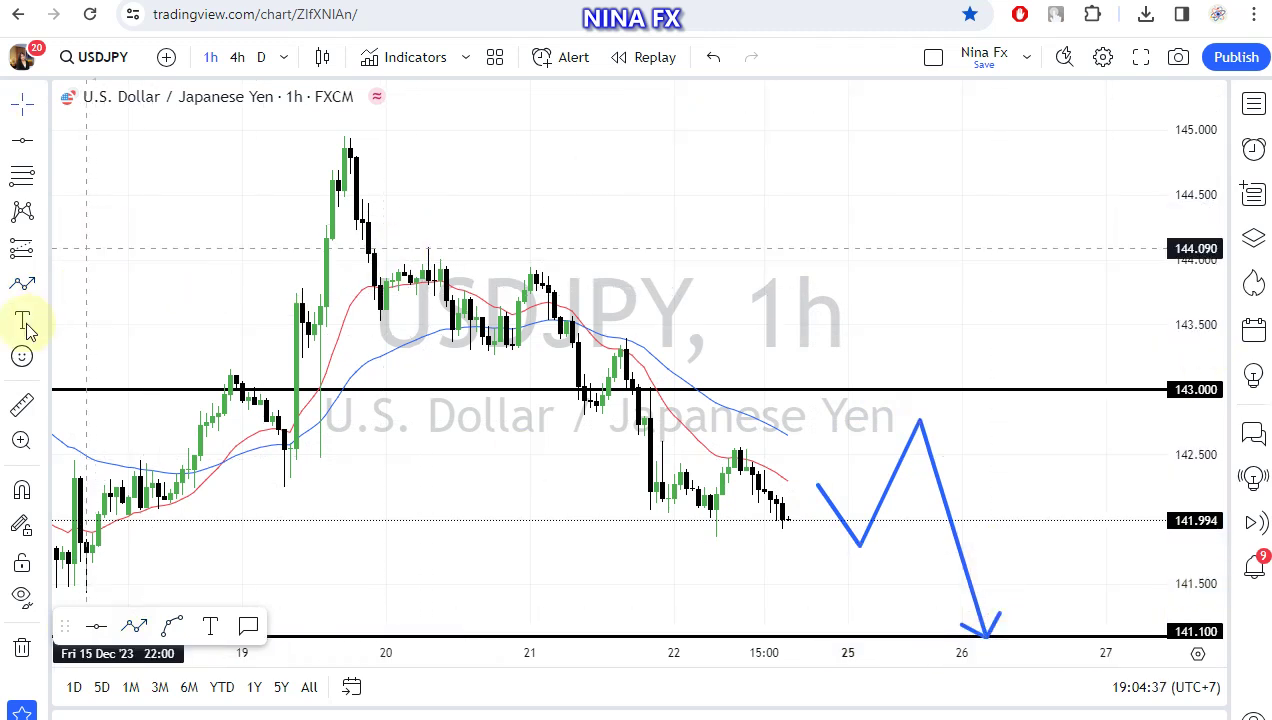
# Step: Place a text label 'USDJPY, Sell 143.000 Tp 141.100' near the chart's top edge
pyautogui.click(423, 125)
pyautogui.write('USDJP')
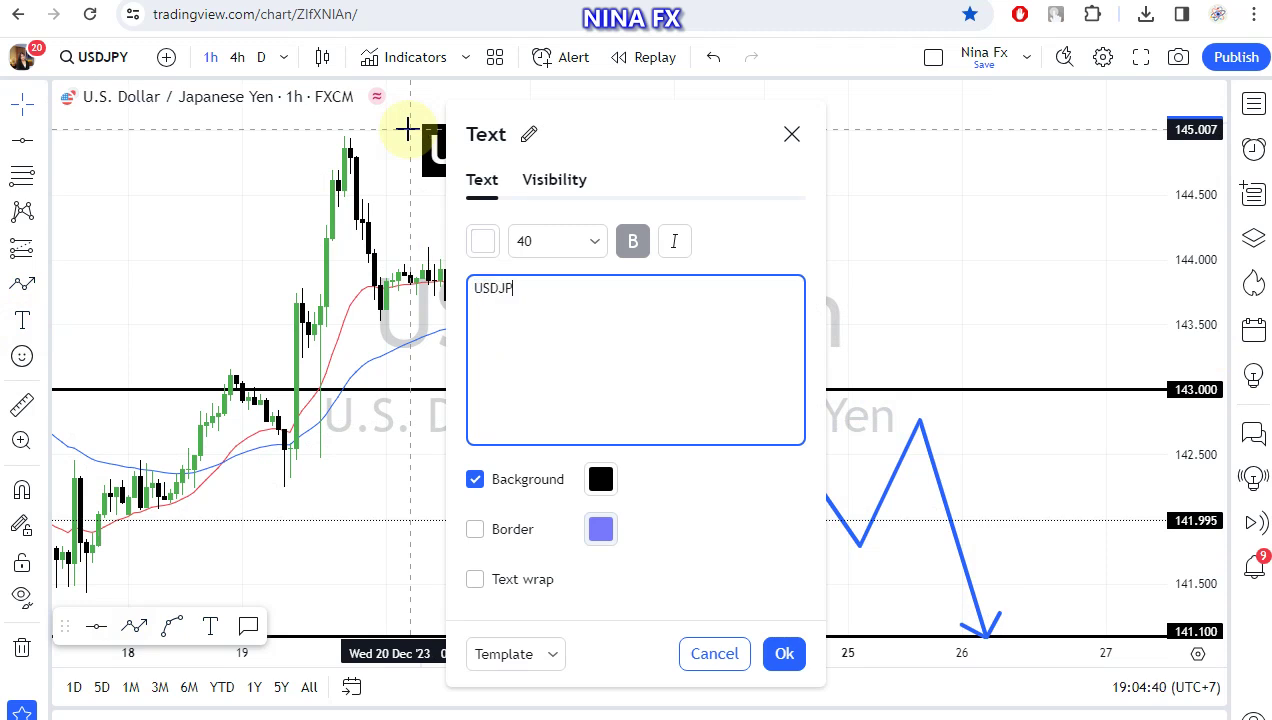
pyautogui.write('Y, Sell 1')
pyautogui.write('43.000 T')
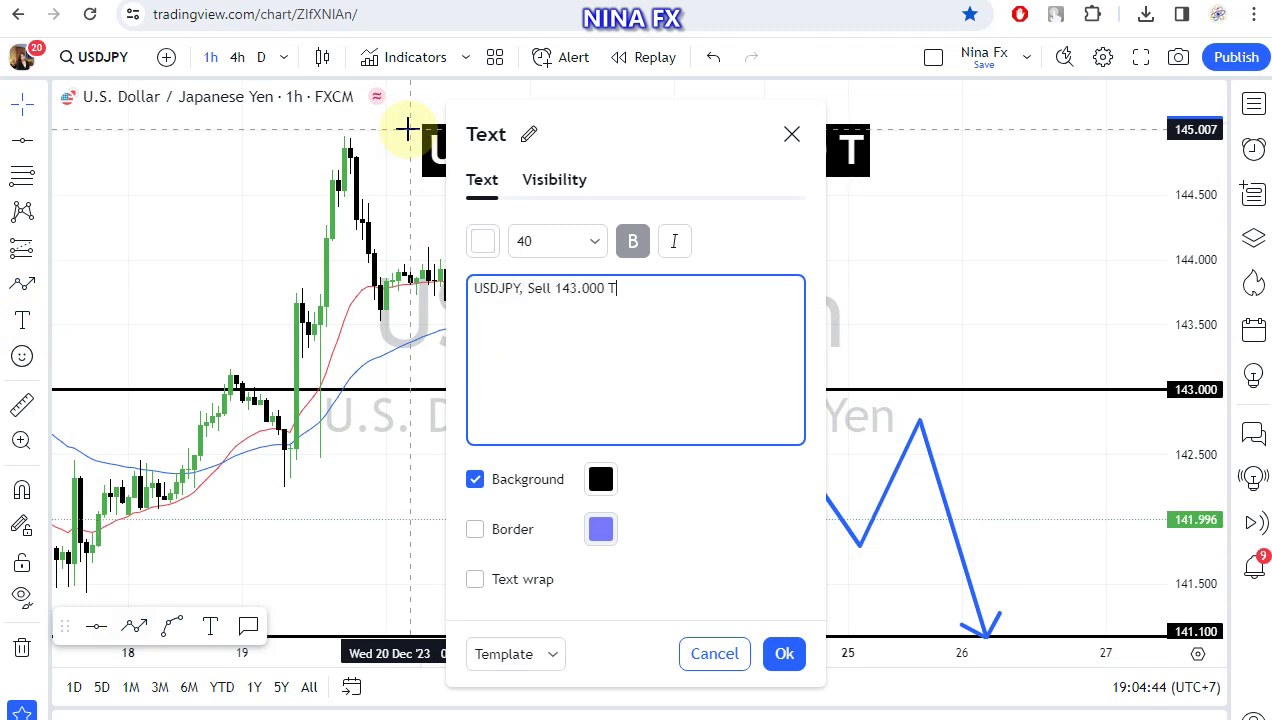
pyautogui.write('p 141.100')
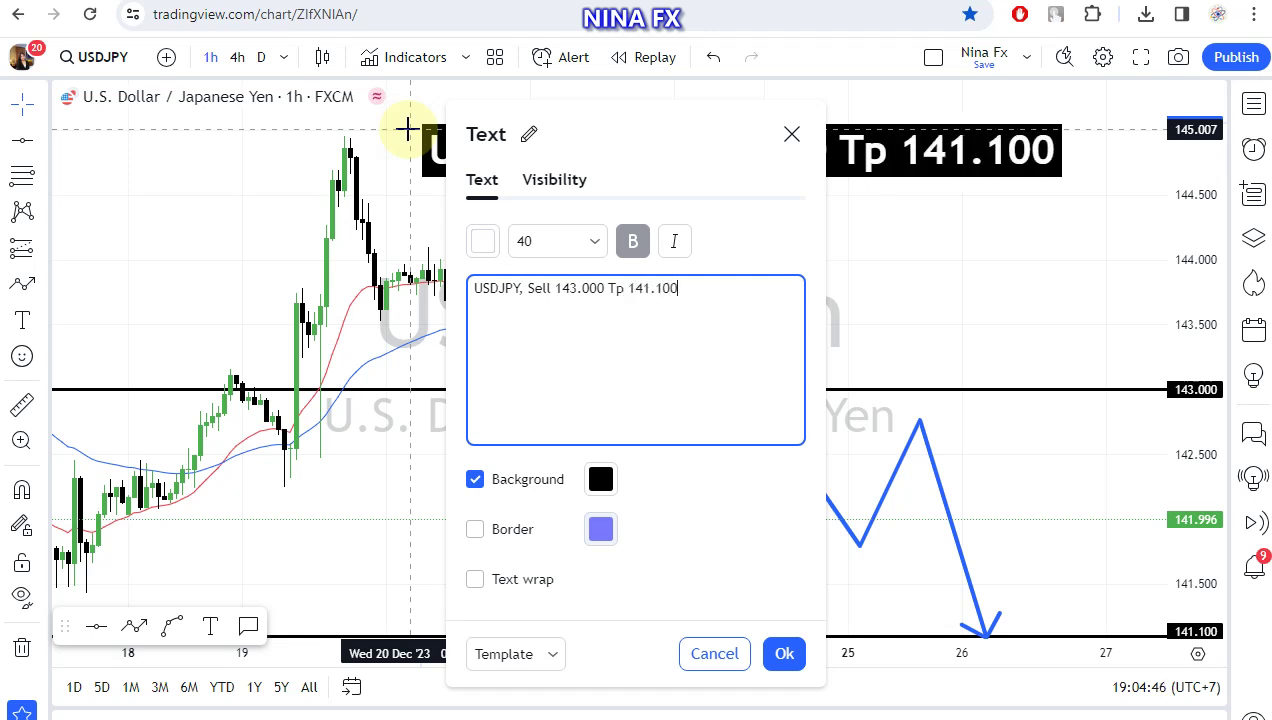
pyautogui.click(233, 179)
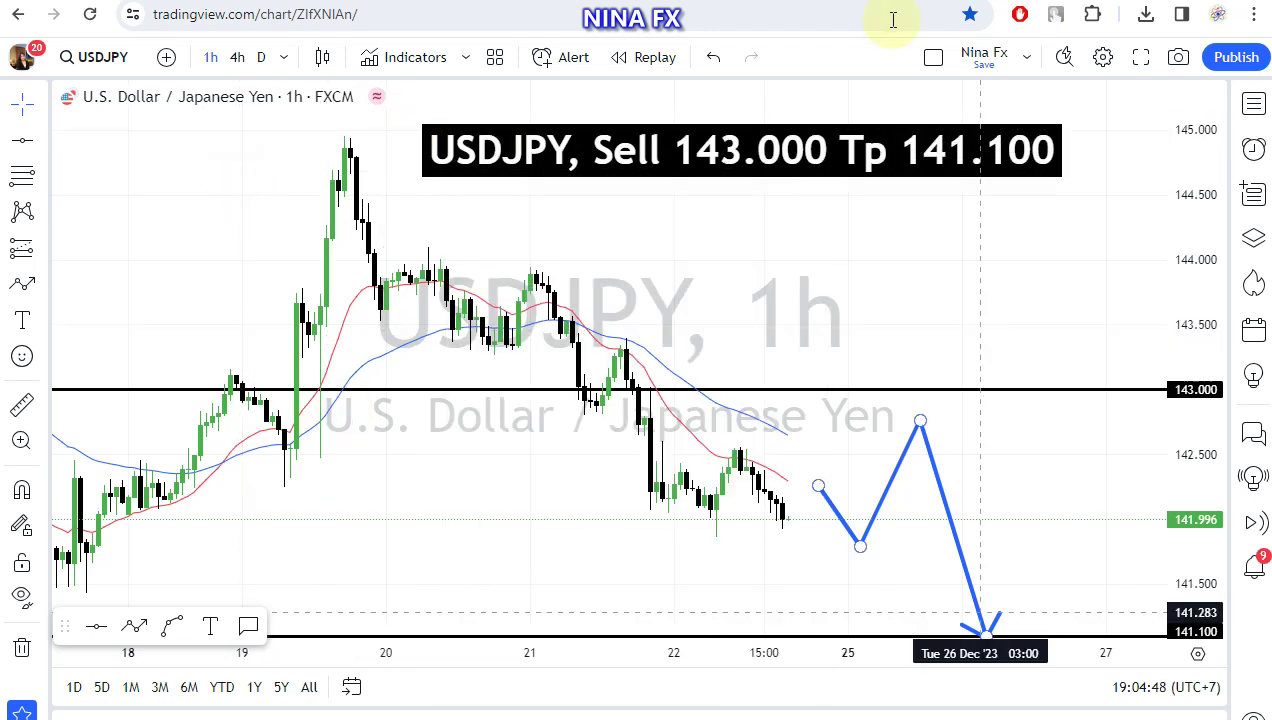
pyautogui.press('Escape')
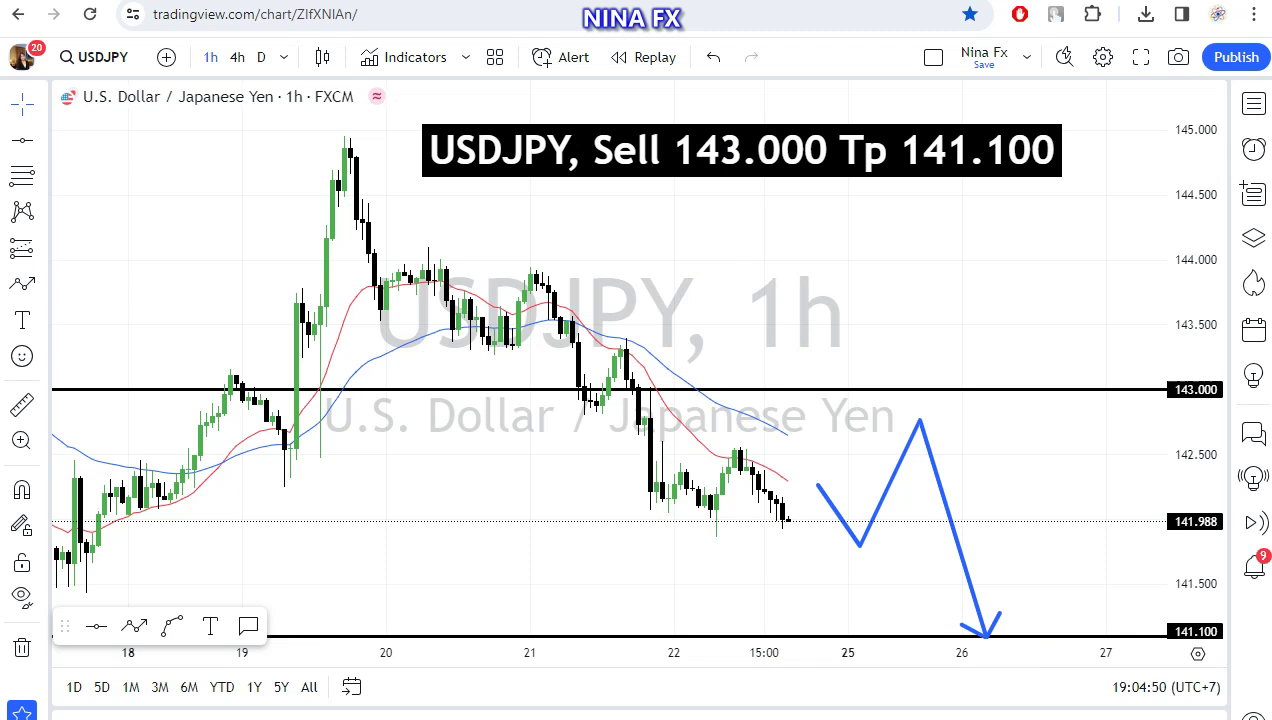